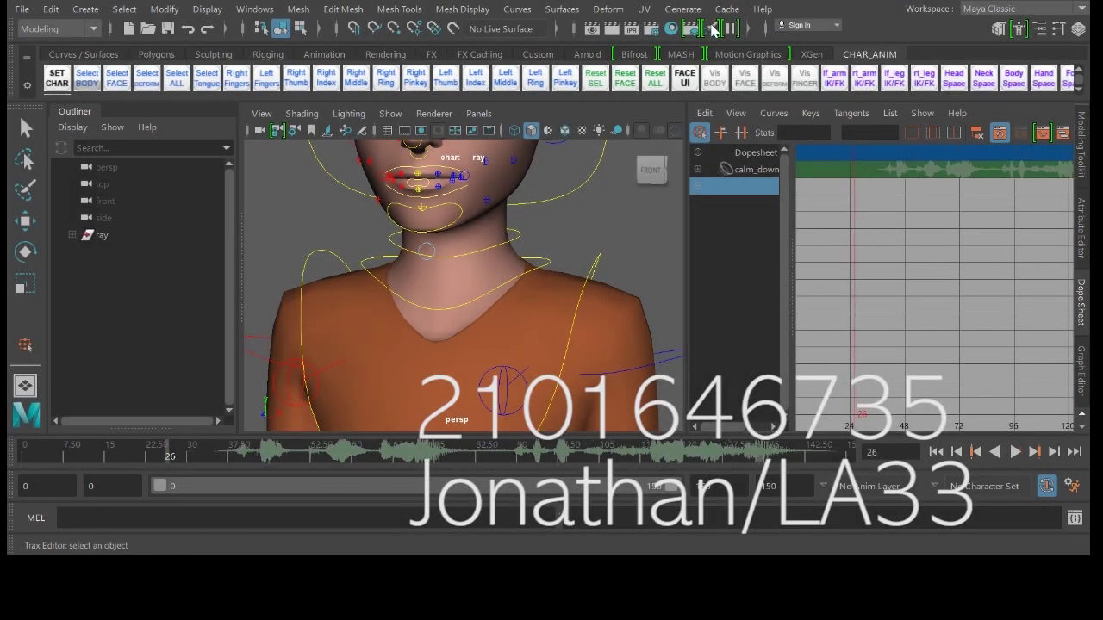
# Extend the animation to 150 frames, clear the rig selection, and zoom in on Ray's mouth controls
pyautogui.hotkey('alt', 'v')
pyautogui.hotkey('alt', 'v')
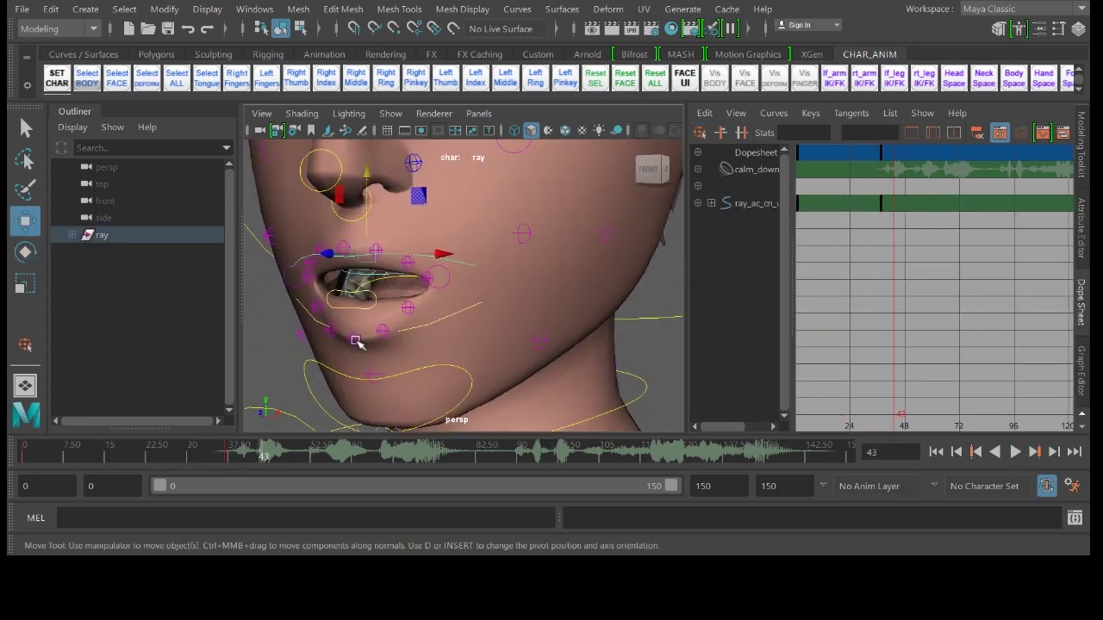
pyautogui.click(244, 458)
pyautogui.click(276, 383)
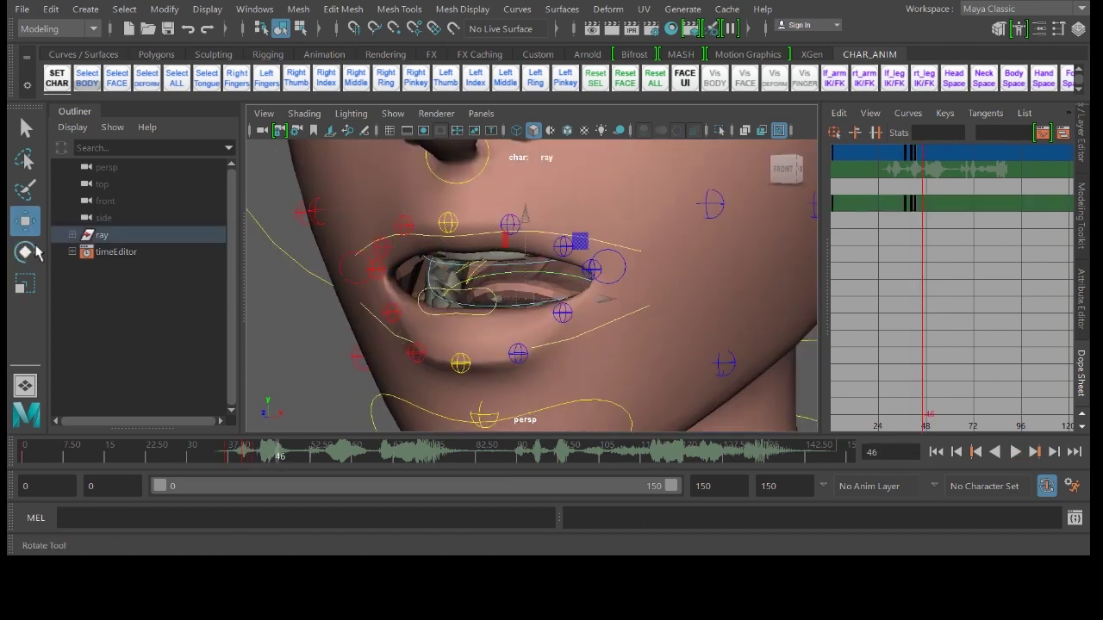
pyautogui.moveTo(308, 455); pyautogui.dragTo(351, 455)
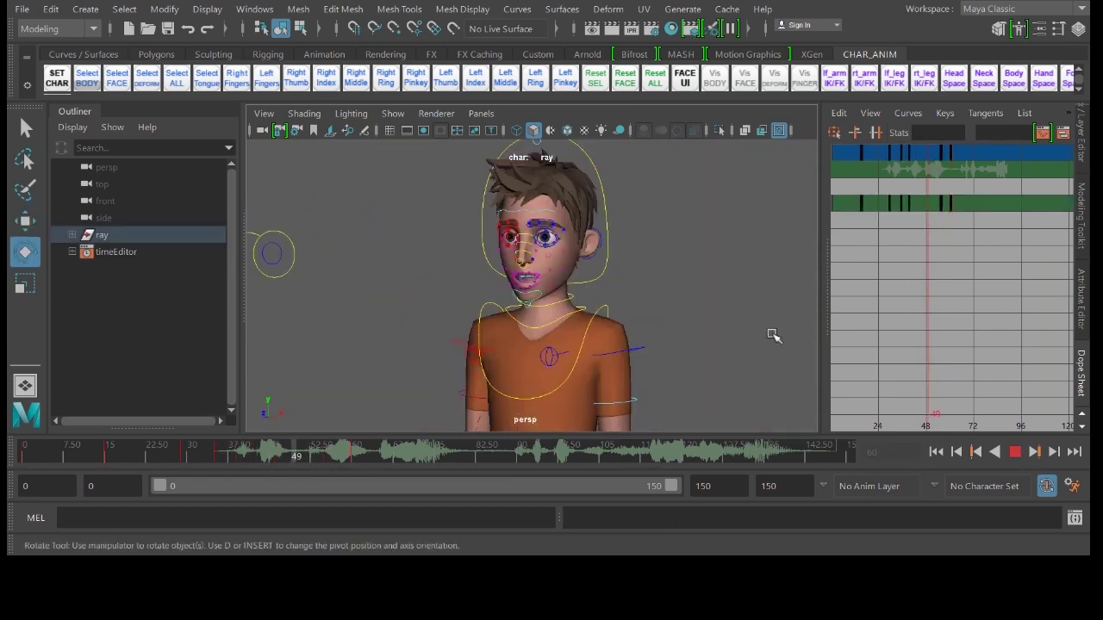
# Work through frames 77 to 92, framing Ray's lower face to pose the mouth controls
pyautogui.click(447, 455)
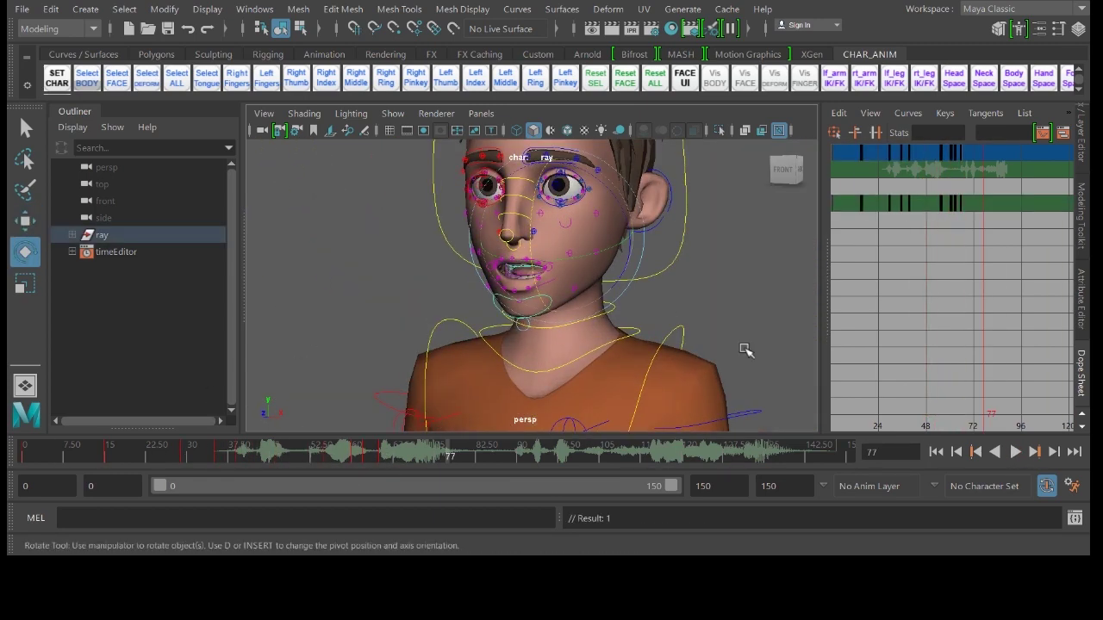
pyautogui.press('w')
pyautogui.moveTo(447, 455); pyautogui.dragTo(505, 458)
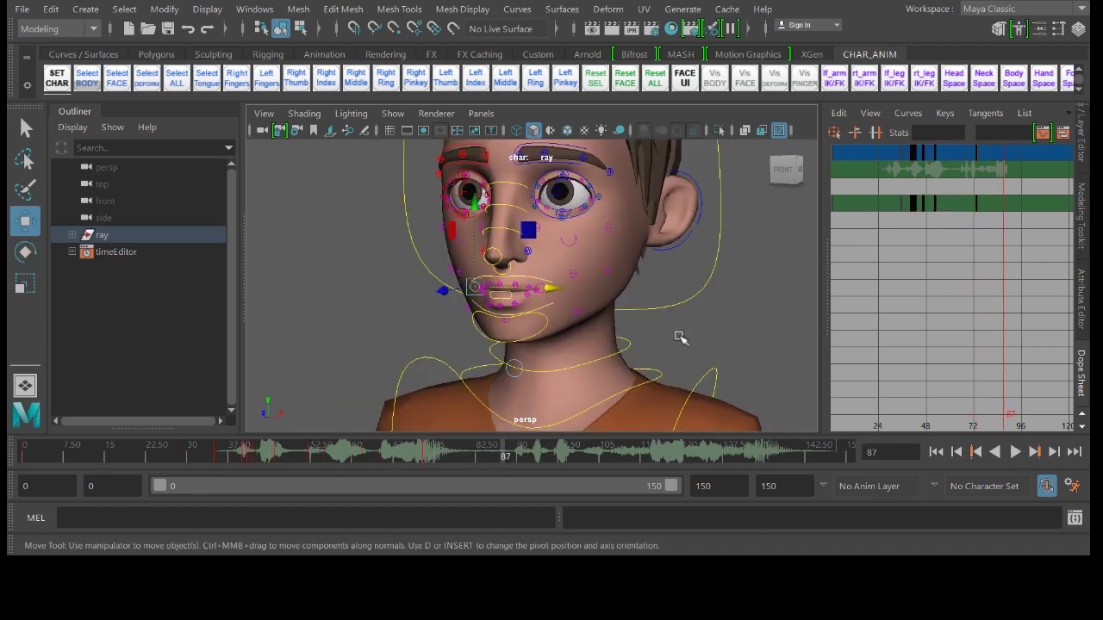
pyautogui.press('q')
pyautogui.hotkey('alt', ',')
pyautogui.press('e')
pyautogui.press('.')
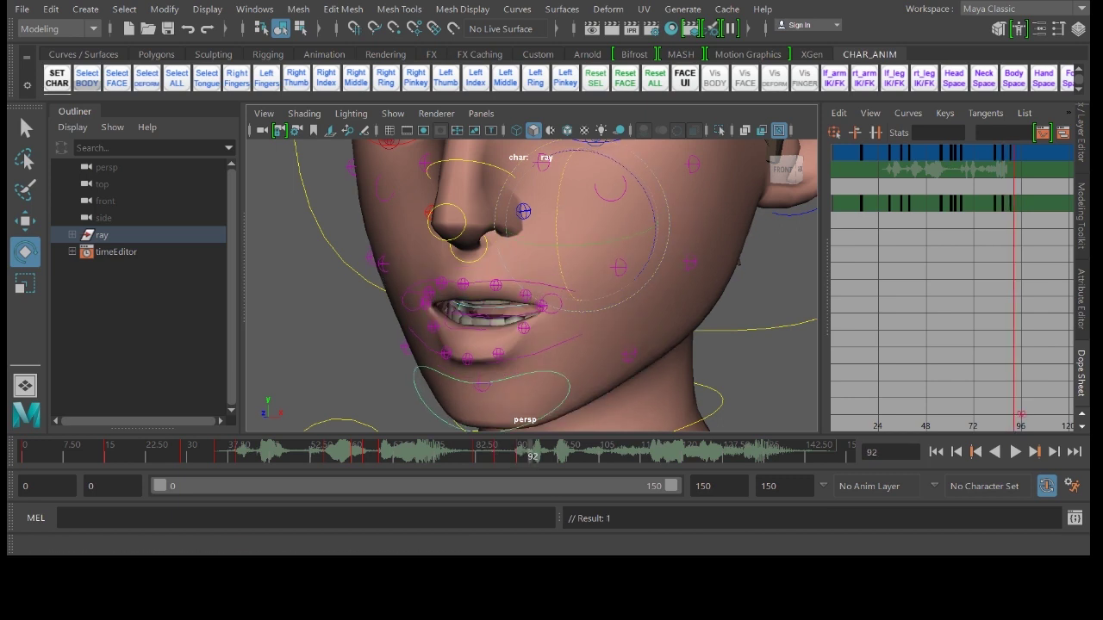
# Review the lip sync around frames 93 to 96 with playback
pyautogui.click(982, 453)
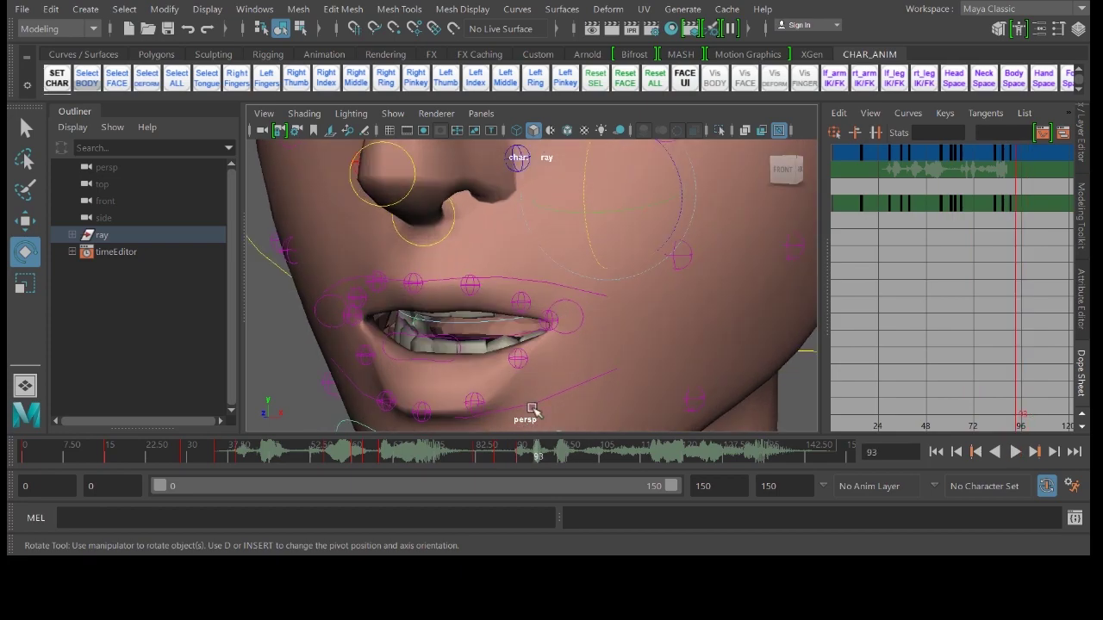
pyautogui.press('w')
pyautogui.click(526, 454)
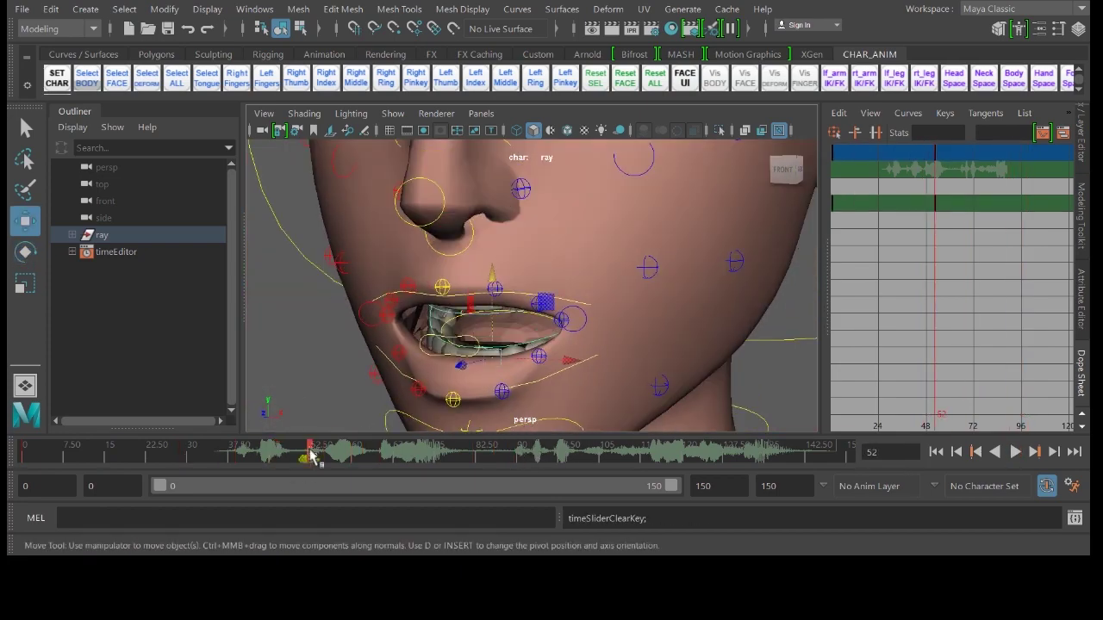
pyautogui.hotkey('alt', 'v')
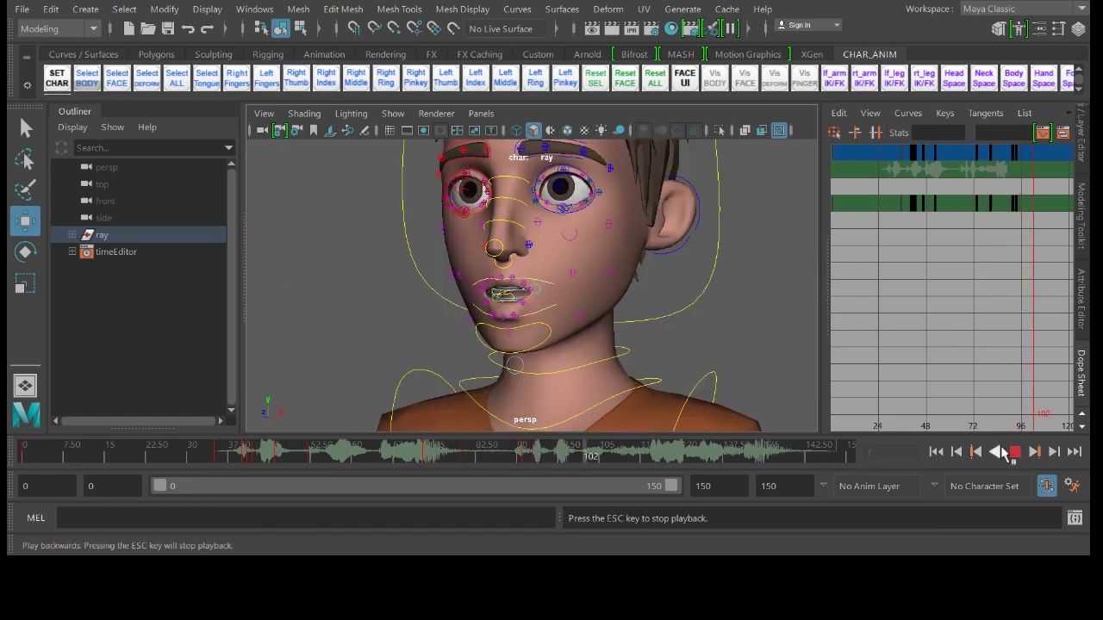
pyautogui.press('Escape')
pyautogui.moveTo(542, 452); pyautogui.dragTo(556, 454)
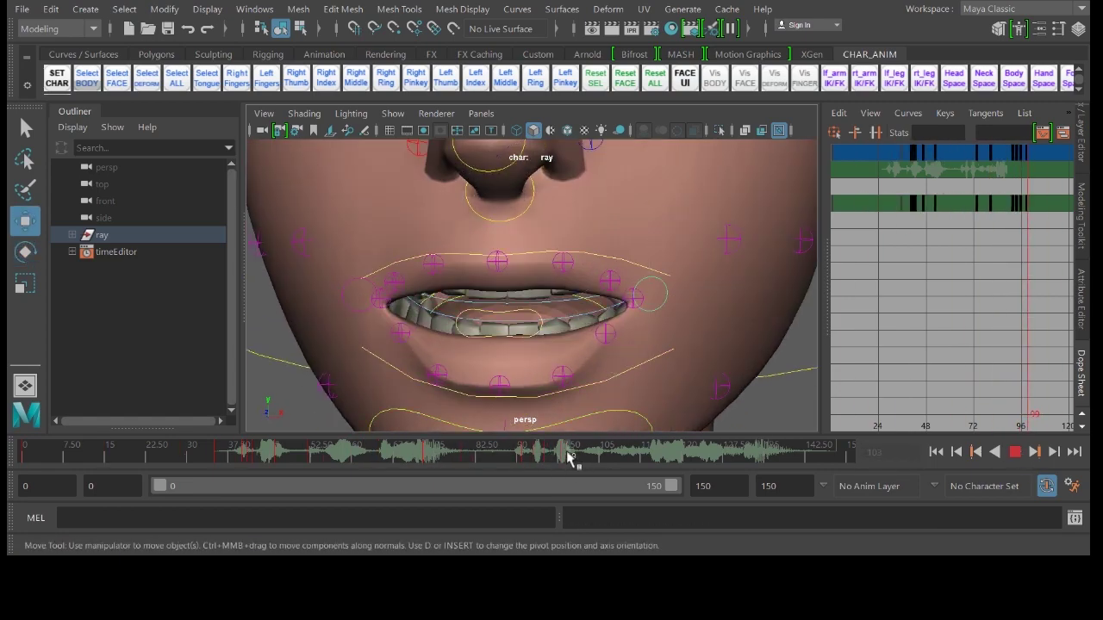
pyautogui.hotkey('alt', 'v')
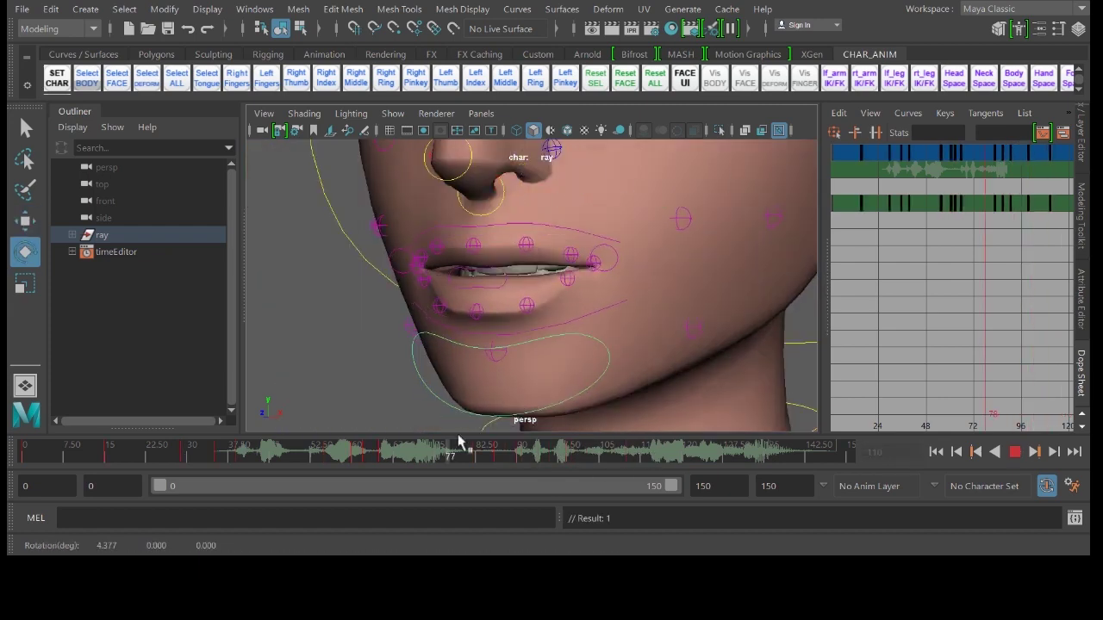
# Select the lip-corner control, scrub ahead to frame 107, and replay from the start
pyautogui.click(588, 272)
pyautogui.press('Escape')
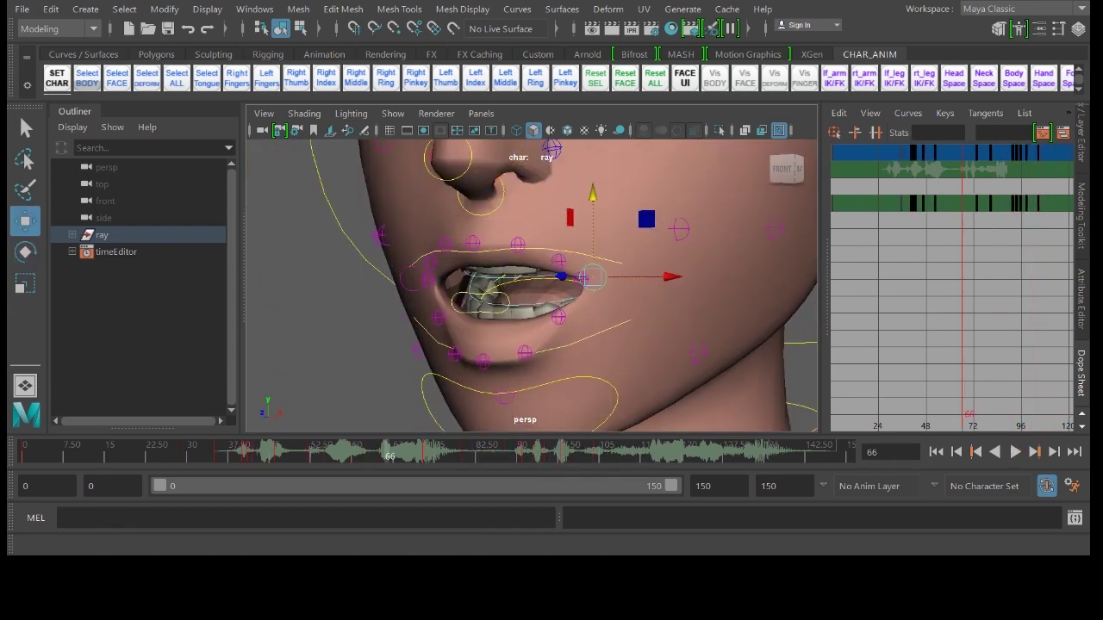
pyautogui.moveTo(391, 454); pyautogui.dragTo(616, 453)
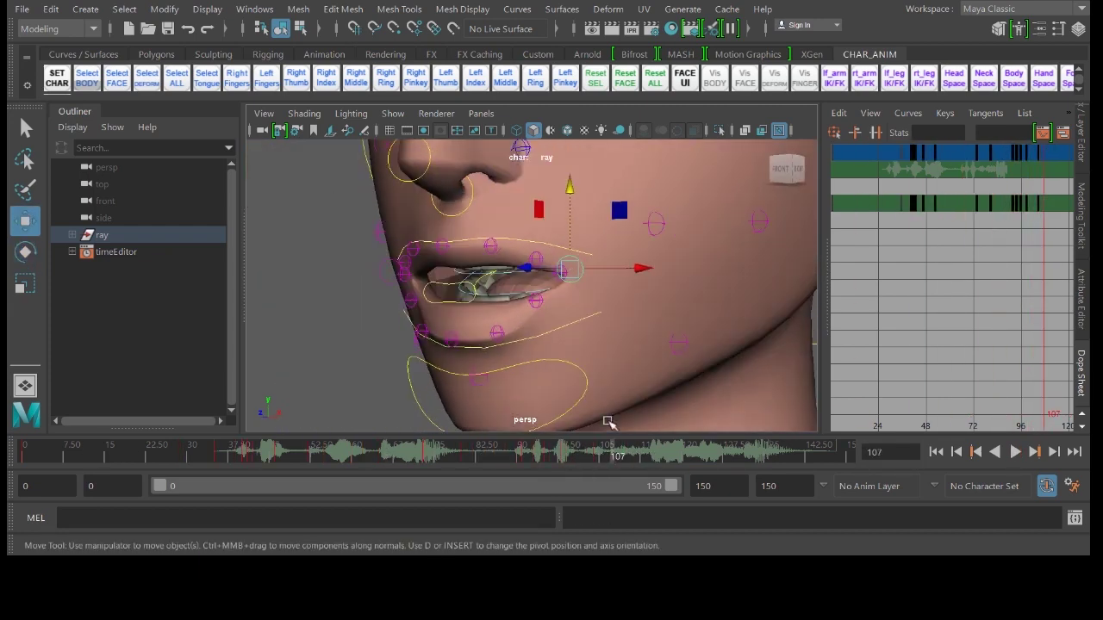
pyautogui.click(1015, 451)
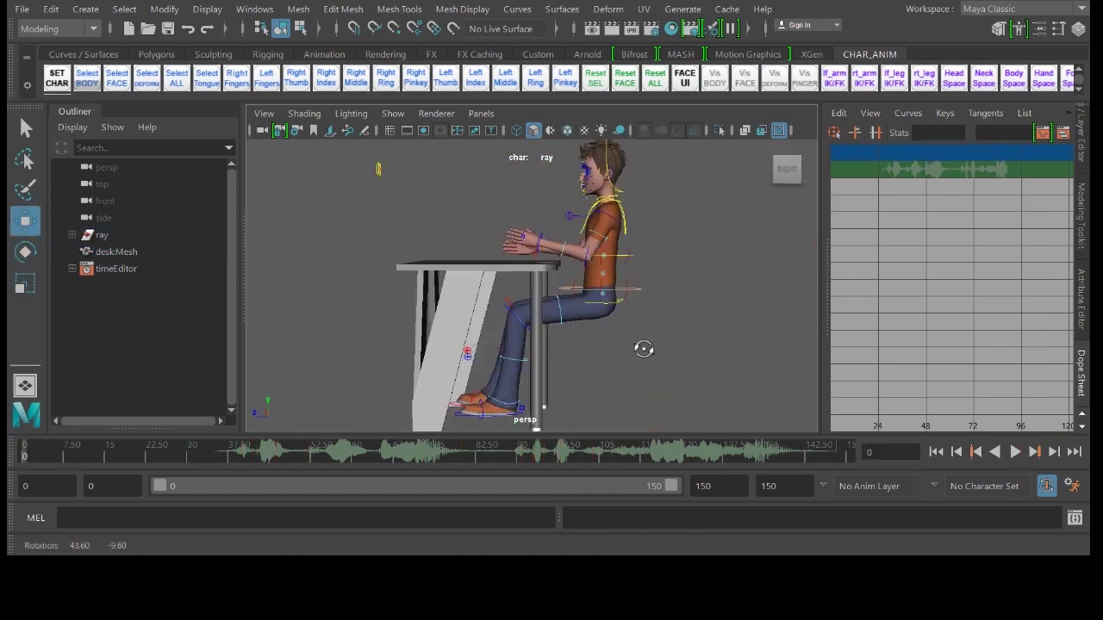
# Orbit to Ray's right side at the desk and play the typing animation
pyautogui.keyDown('alt'); pyautogui.moveTo(643, 348); pyautogui.dragTo(622, 326); pyautogui.keyUp('alt')
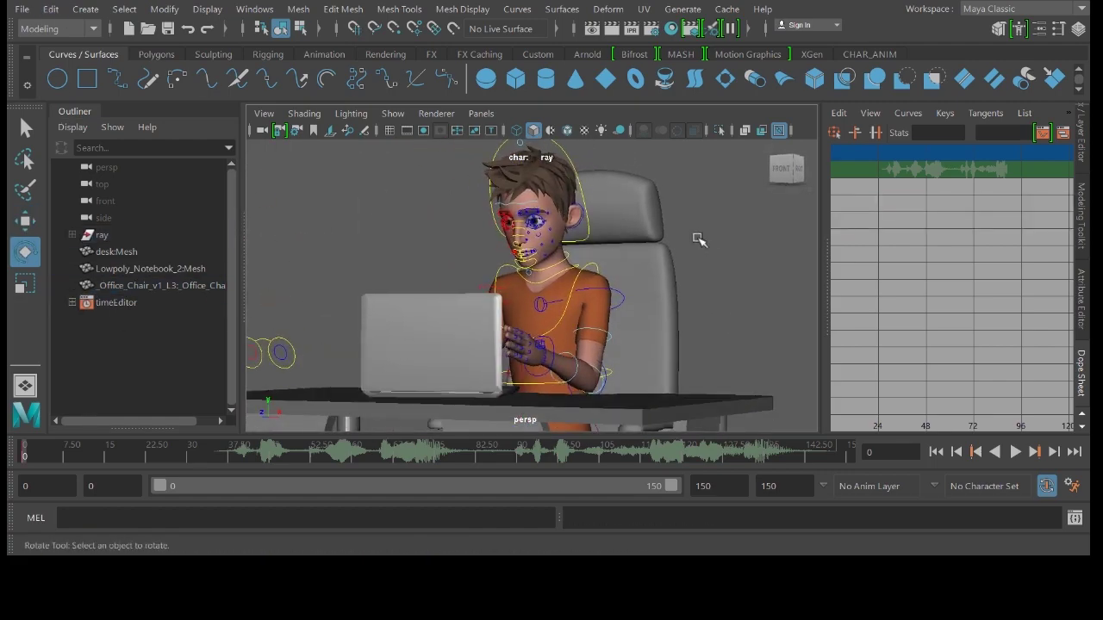
pyautogui.keyDown('alt'); pyautogui.moveTo(699, 239); pyautogui.dragTo(431, 236); pyautogui.keyUp('alt')
pyautogui.hotkey('alt', 'v')
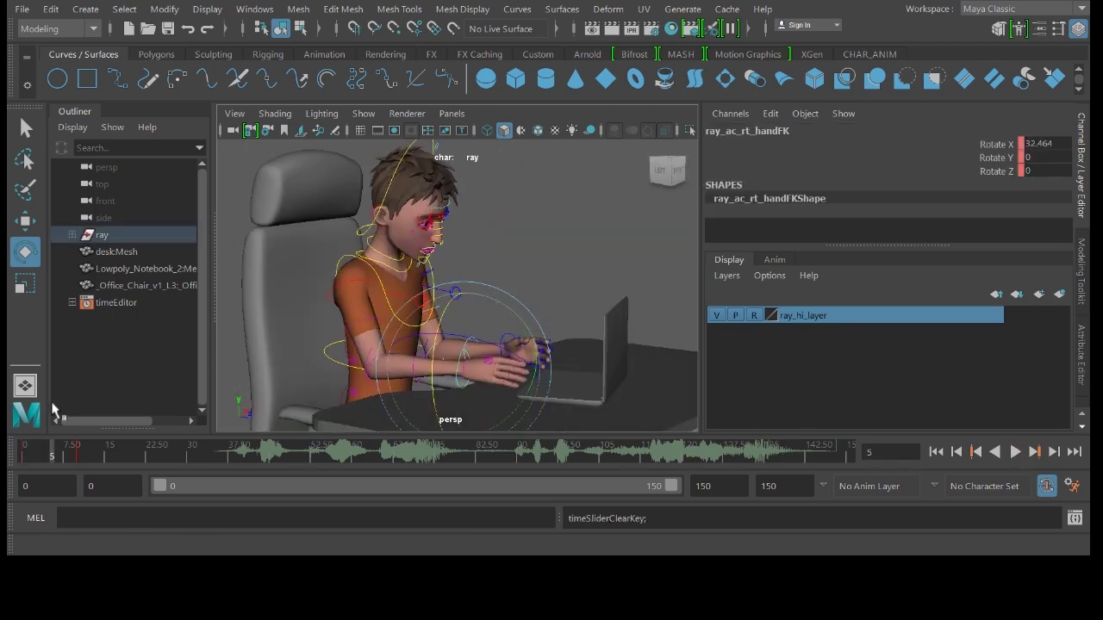
# Play back the right-hand talking gesture, stopping at frame 113
pyautogui.click(1015, 452)
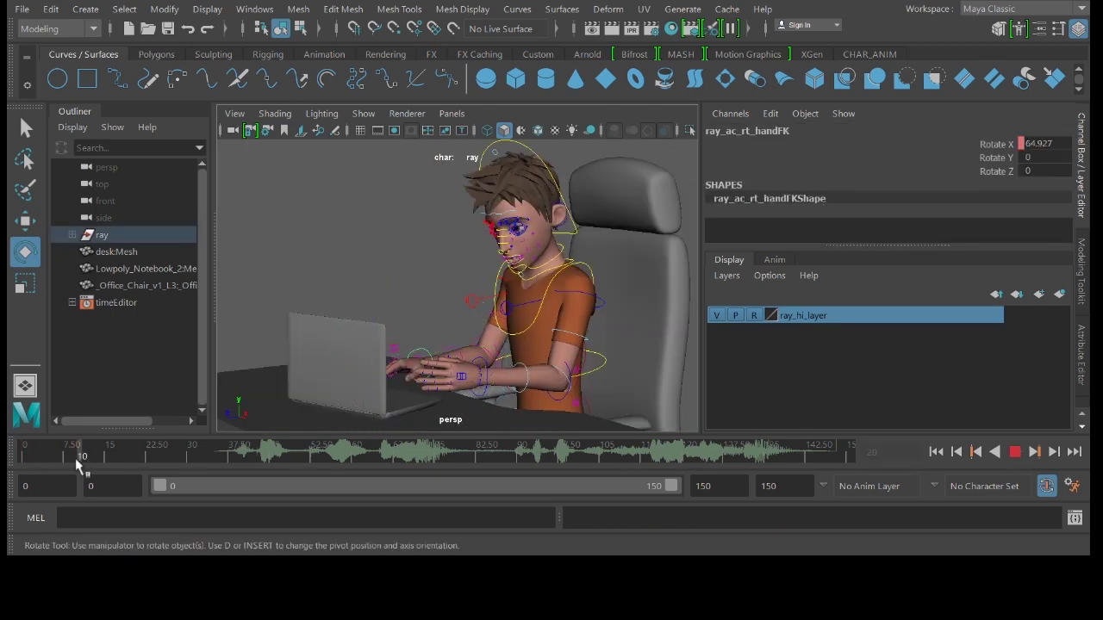
pyautogui.press('Escape')
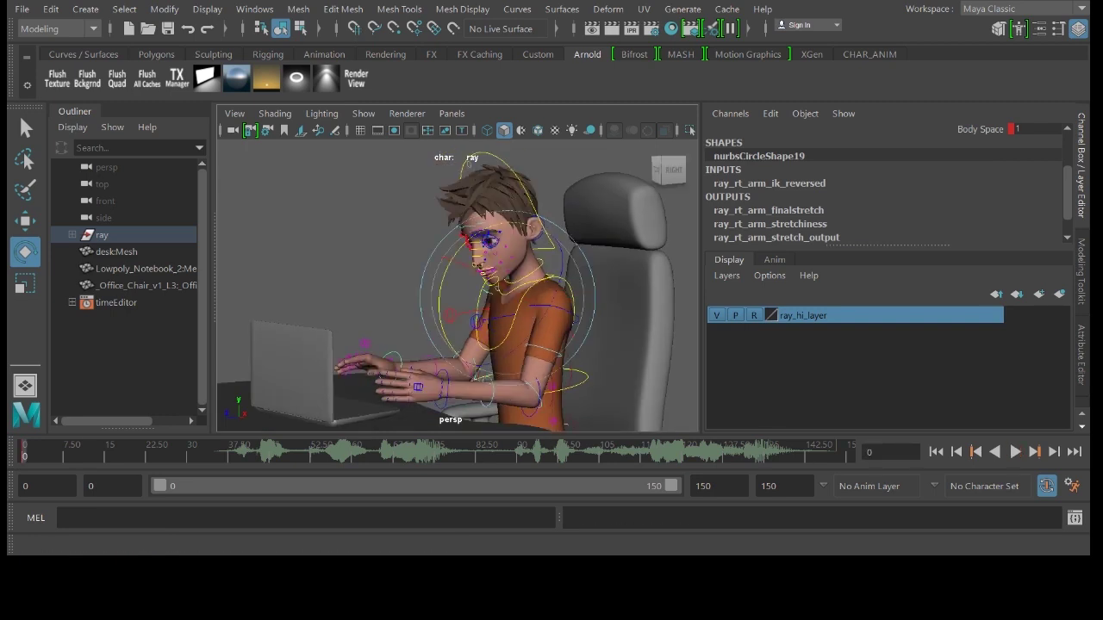
pyautogui.click(380, 307)
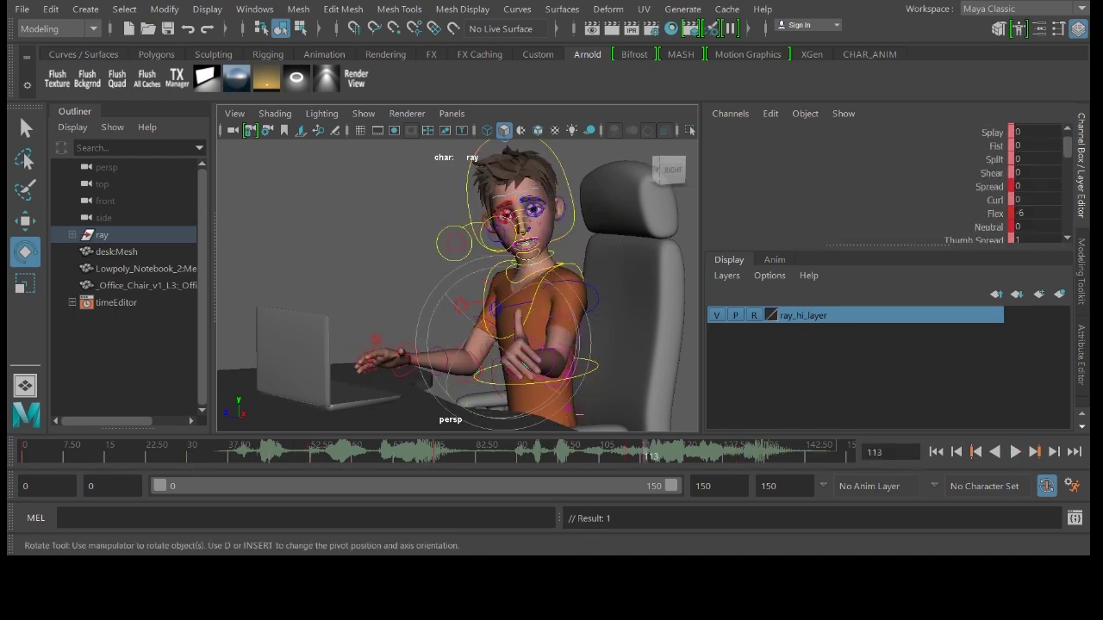
pyautogui.click(1017, 452)
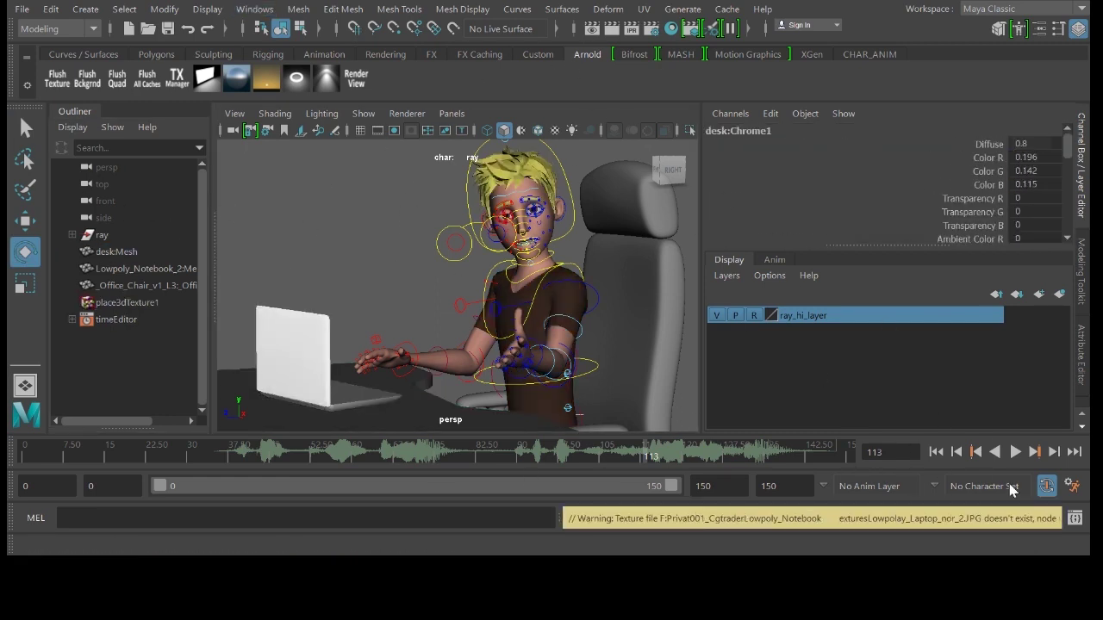
# Replay the gesture for review and show pCube1's full attributes
pyautogui.hotkey('alt', 'v')
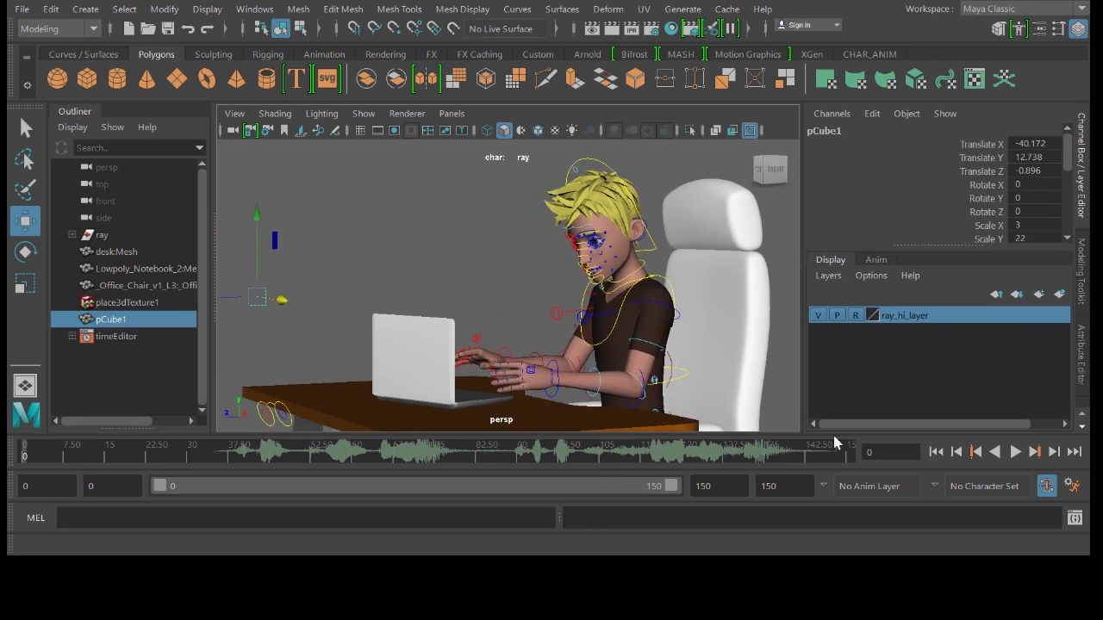
pyautogui.hotkey('ctrl', 'a')
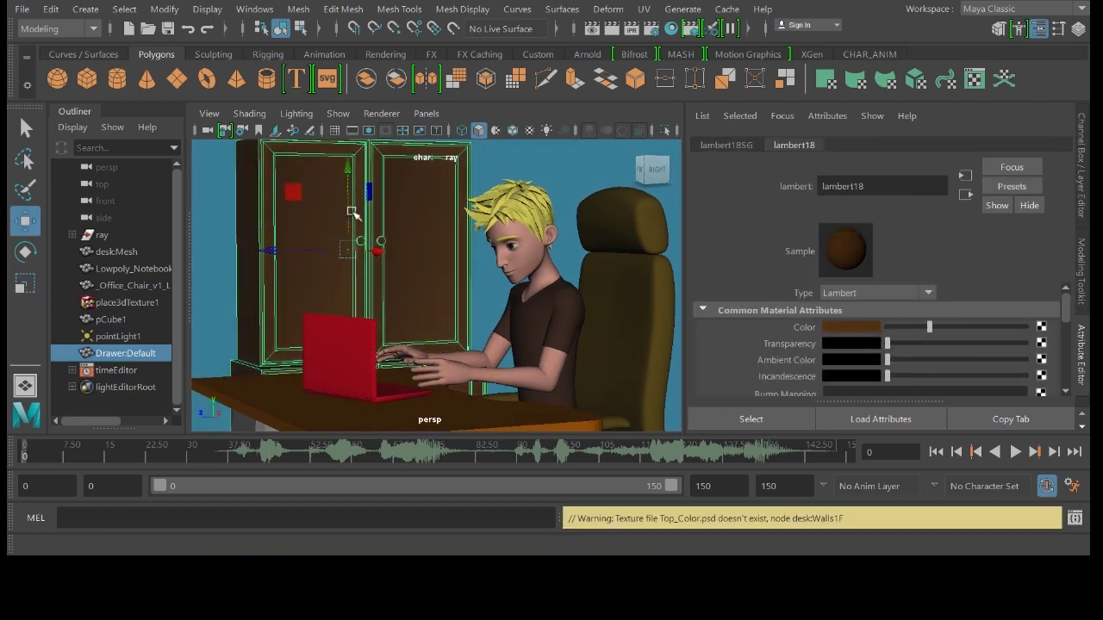
# Save the scene, light the viewport with all lights, and display camera1's film gate
pyautogui.hotkey('ctrl', 's')
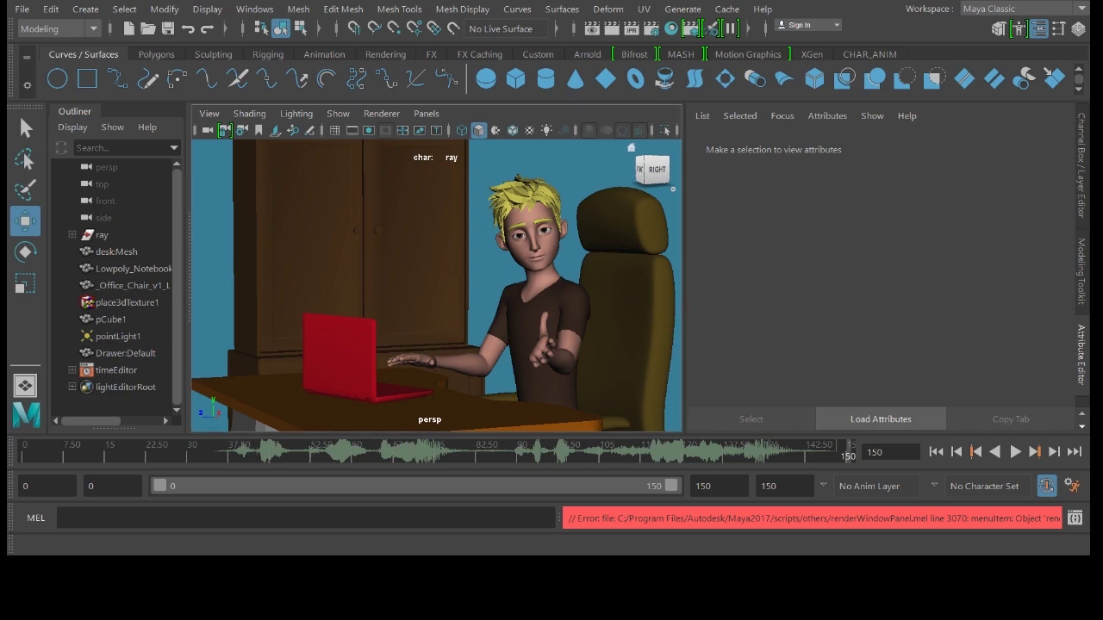
pyautogui.press('7')
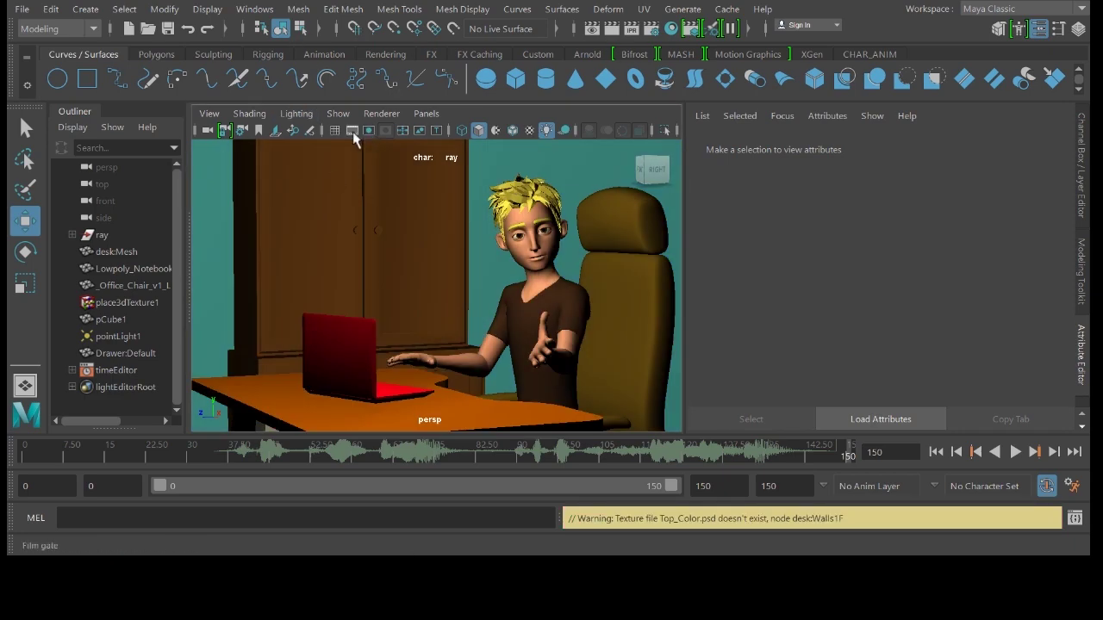
pyautogui.click(352, 131)
pyautogui.click(536, 55)
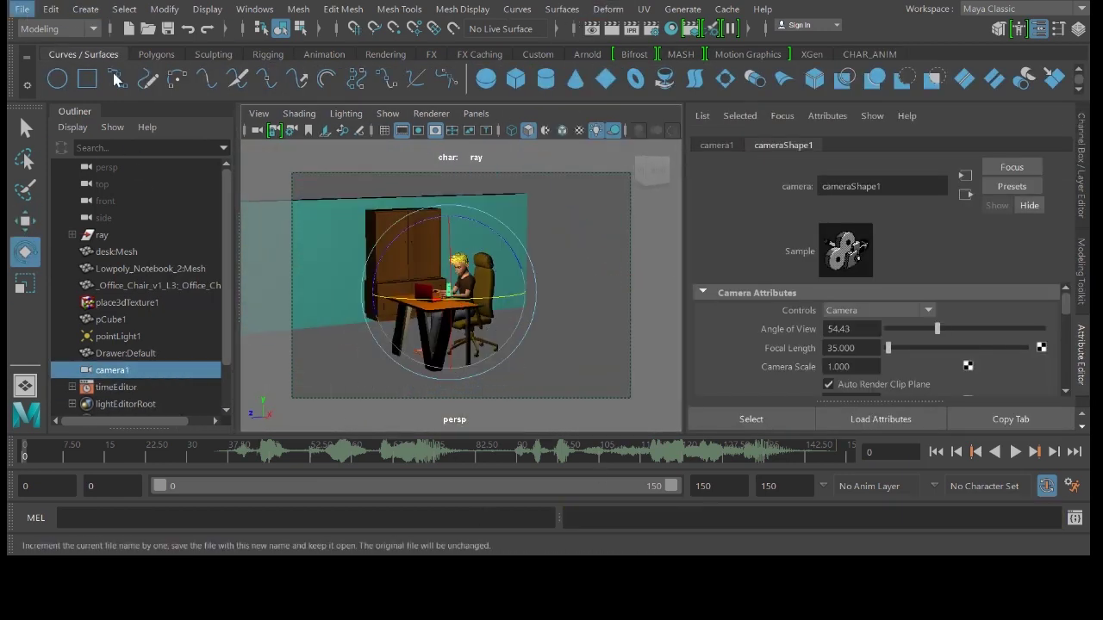
# Jump to frame 150 and hide the attribute panel to enlarge the viewport
pyautogui.click(849, 452)
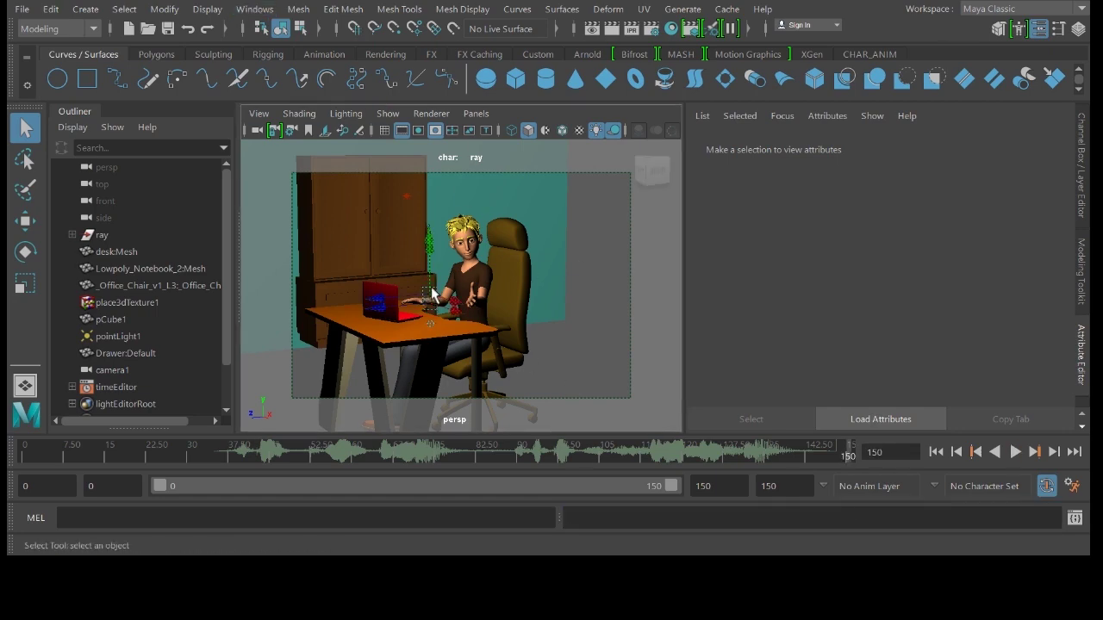
pyautogui.moveTo(235, 221); pyautogui.dragTo(345, 222)
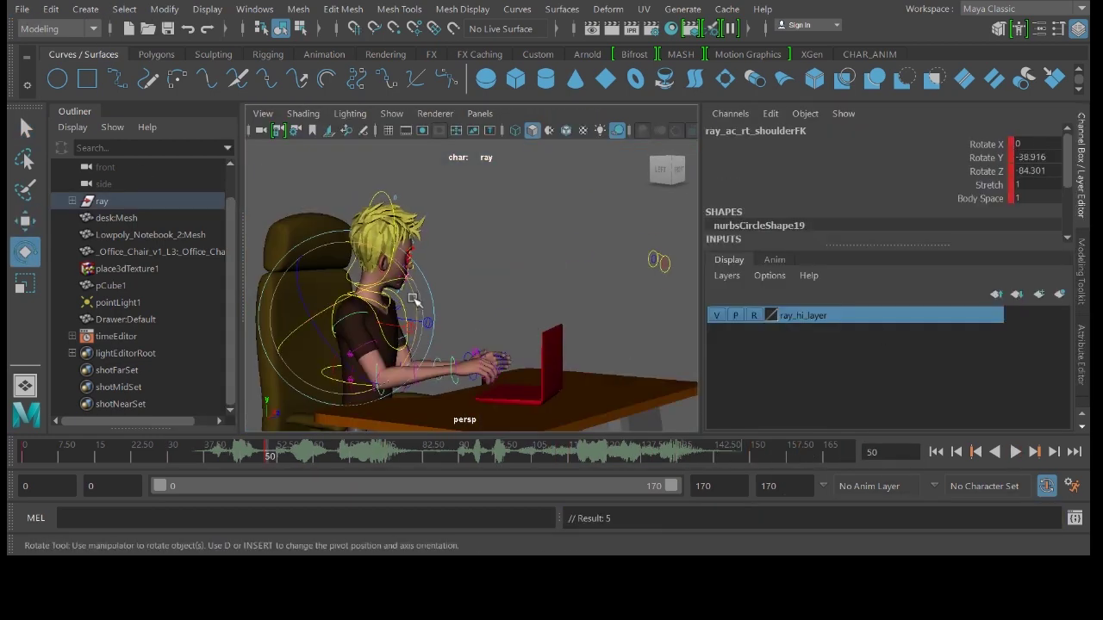
# Play Ray's finished dialogue animation across the 170-frame range
pyautogui.hotkey('alt', 'v')
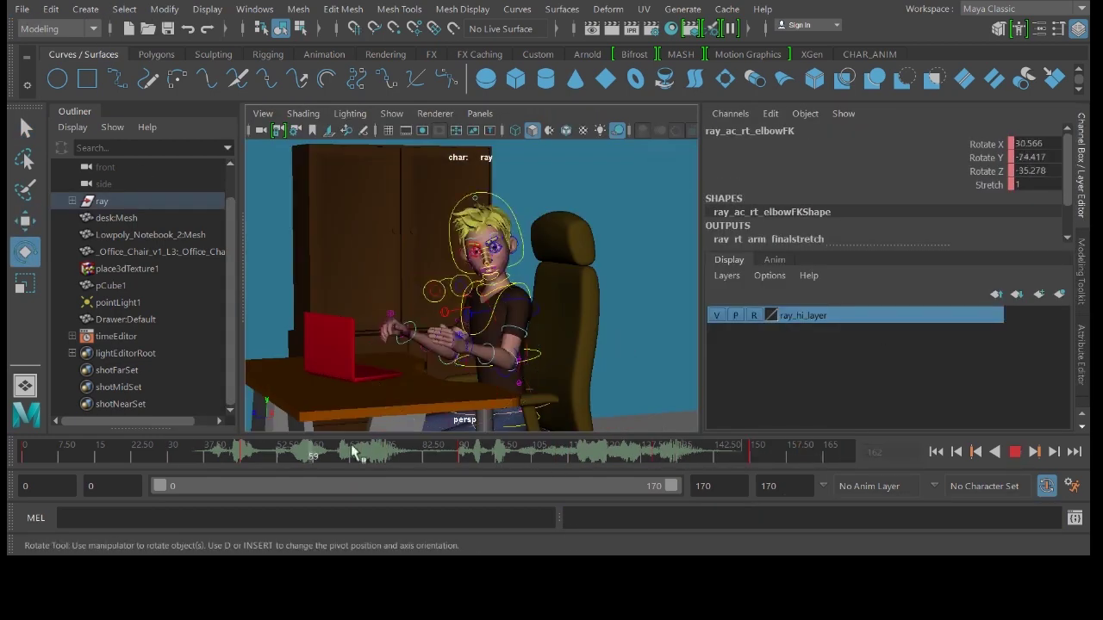